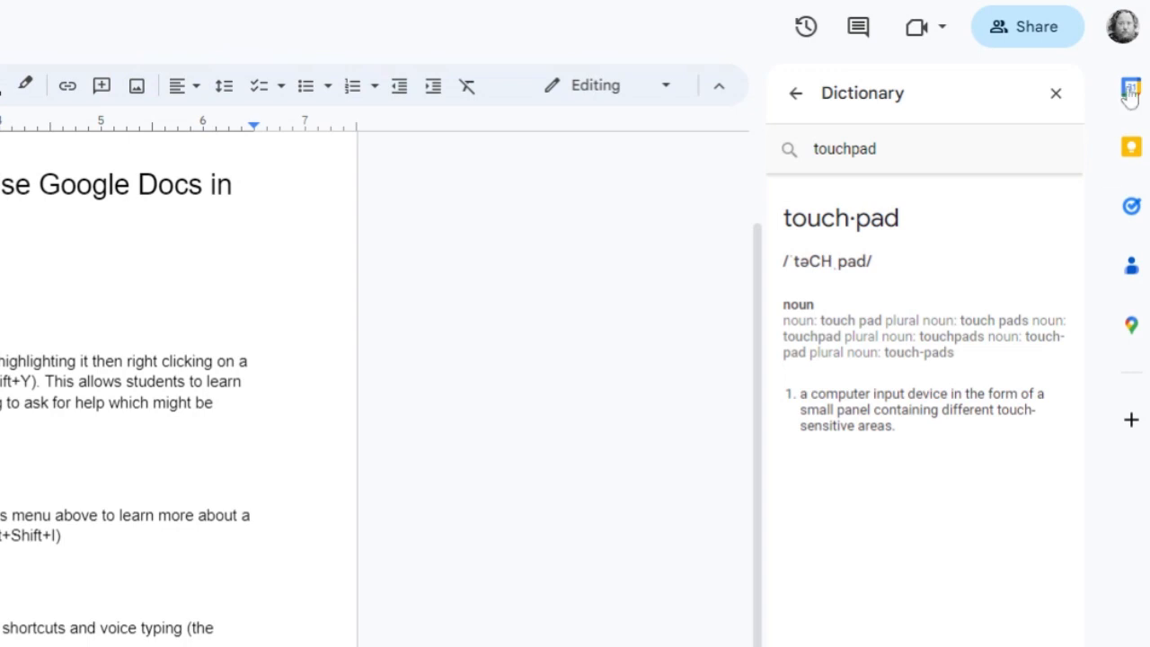
Step: Close the dictionary pane and search the Explore feature for "students"
{"action": "left_click", "coordinate": [1058, 95]}
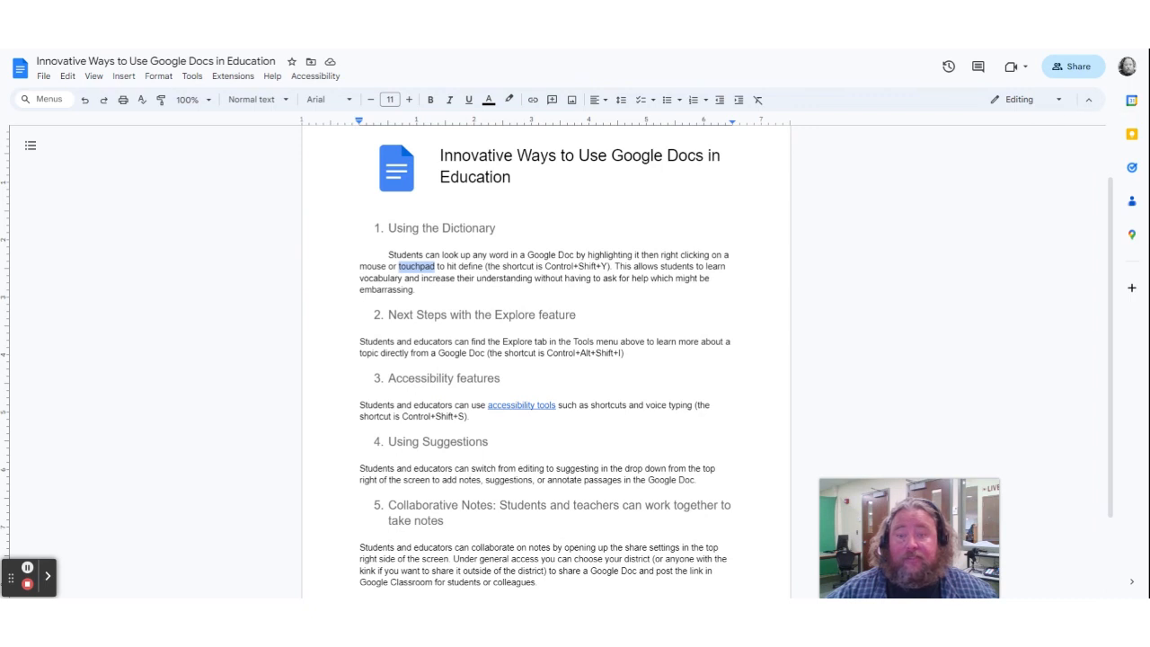
{"action": "left_click", "coordinate": [626, 267]}
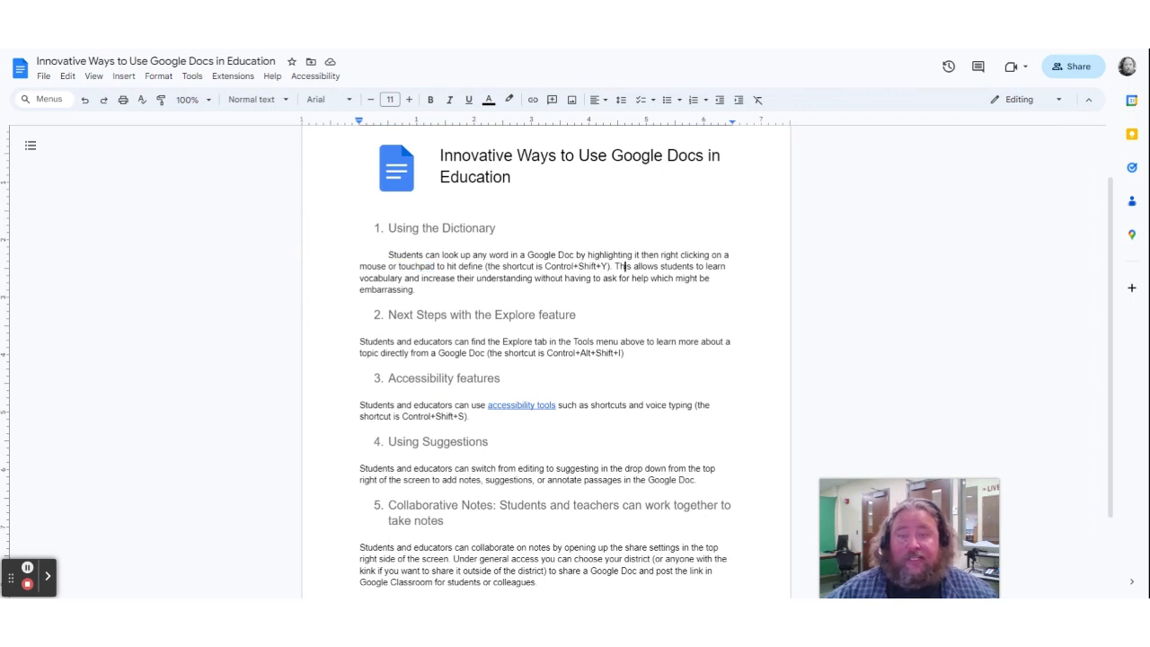
{"action": "left_click", "coordinate": [193, 77]}
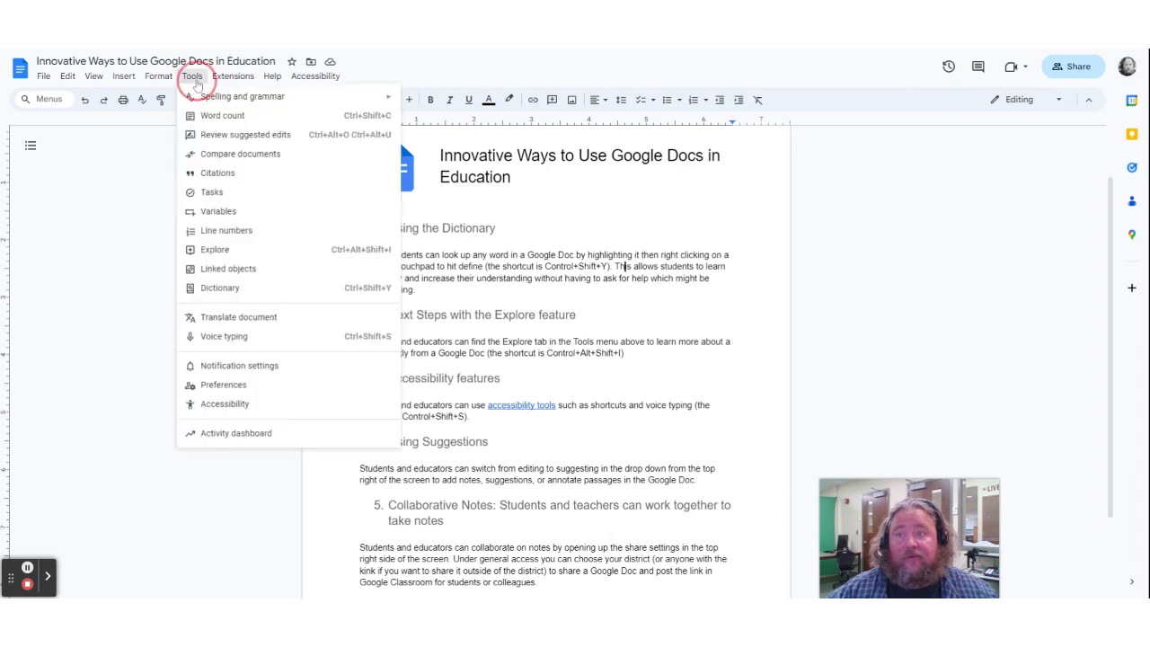
{"action": "left_click", "coordinate": [218, 251]}
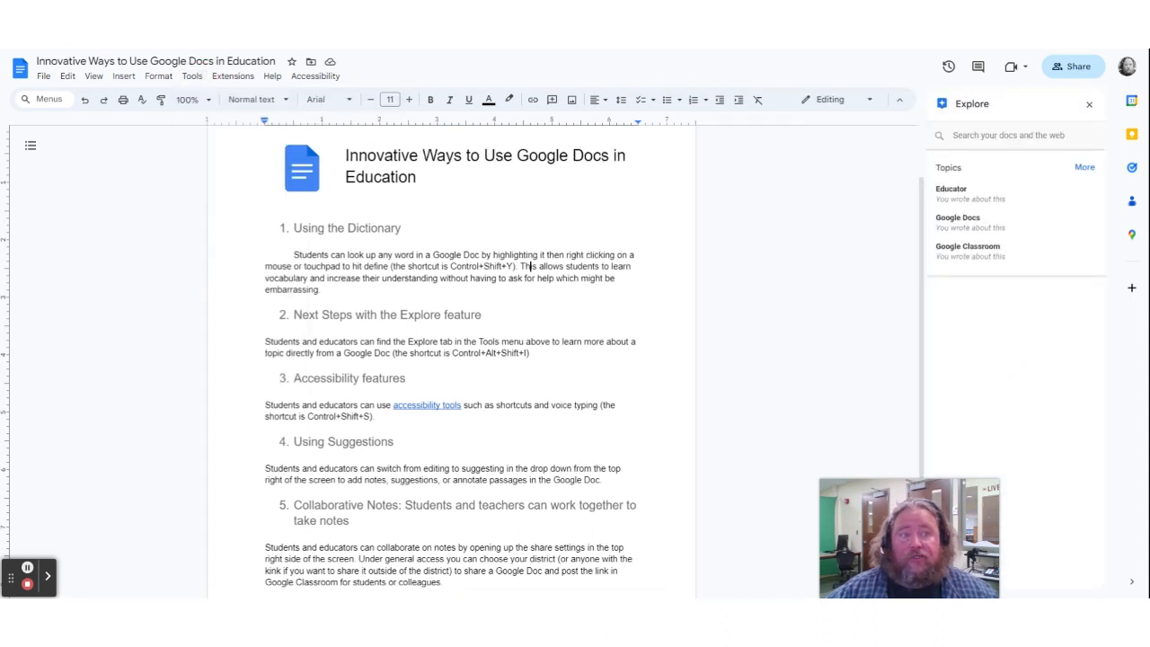
{"action": "left_click", "coordinate": [1026, 135]}
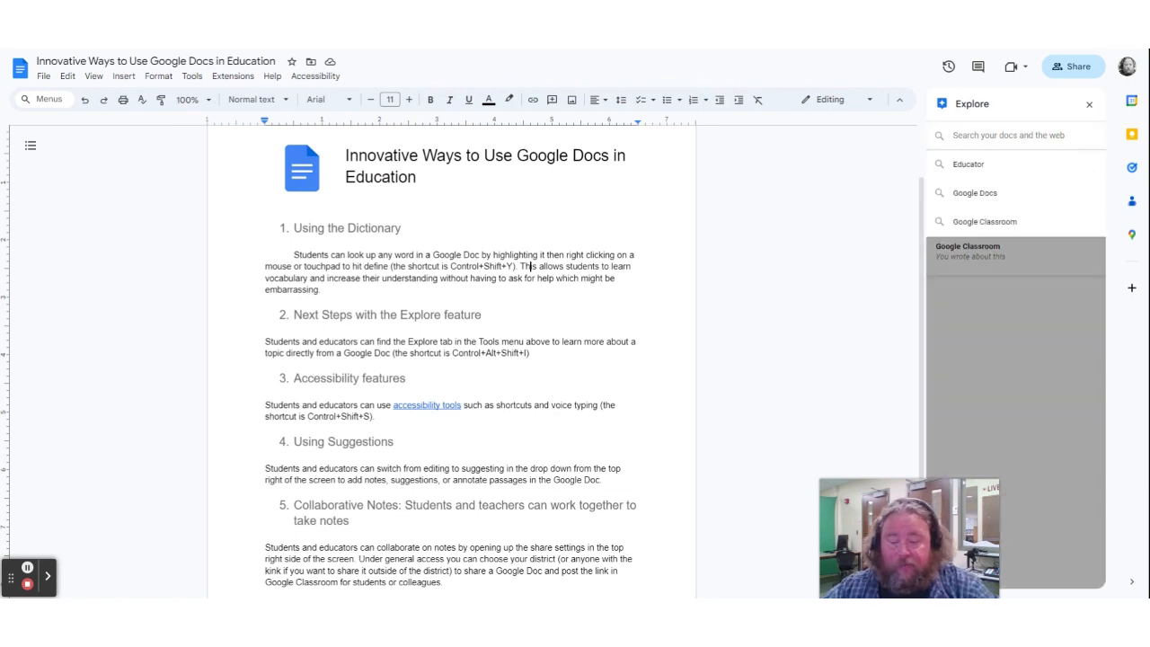
{"action": "type", "text": "to"}
{"action": "key", "text": "BackSpace"}
{"action": "key", "text": "BackSpace"}
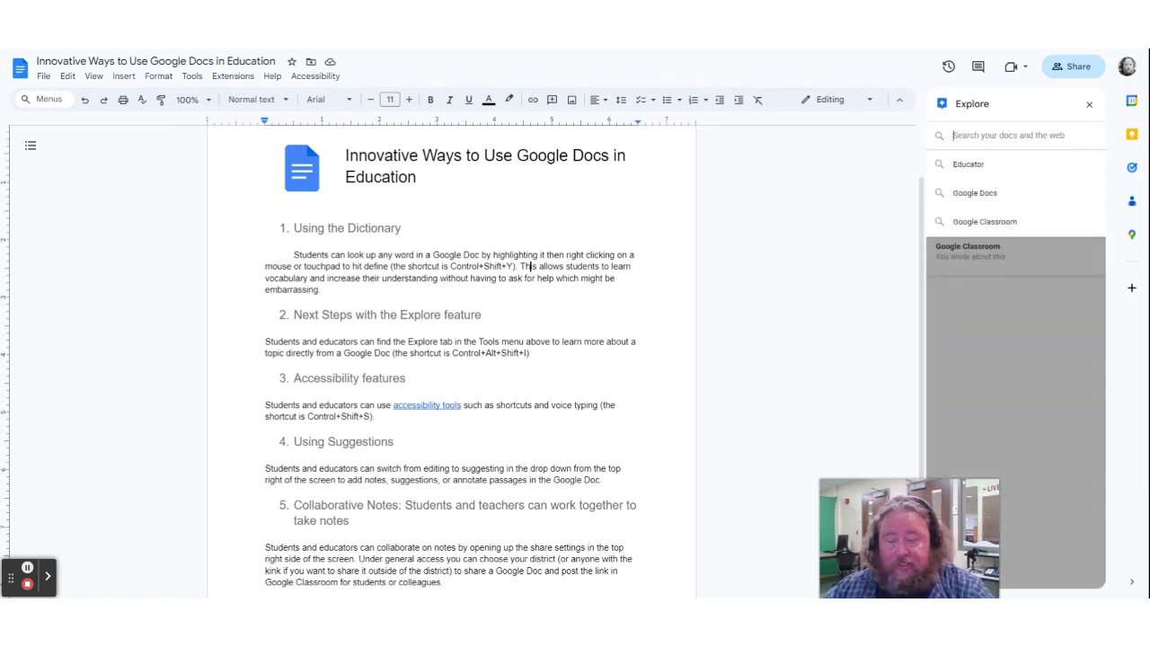
{"action": "type", "text": "students"}
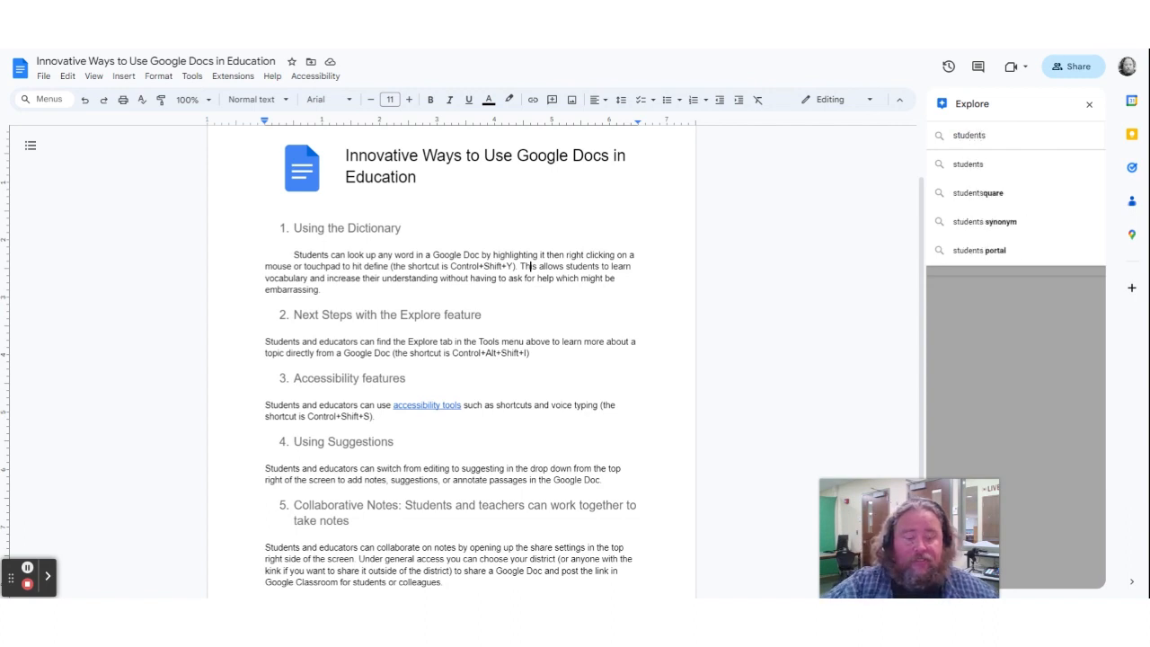
{"action": "key", "text": "Return"}
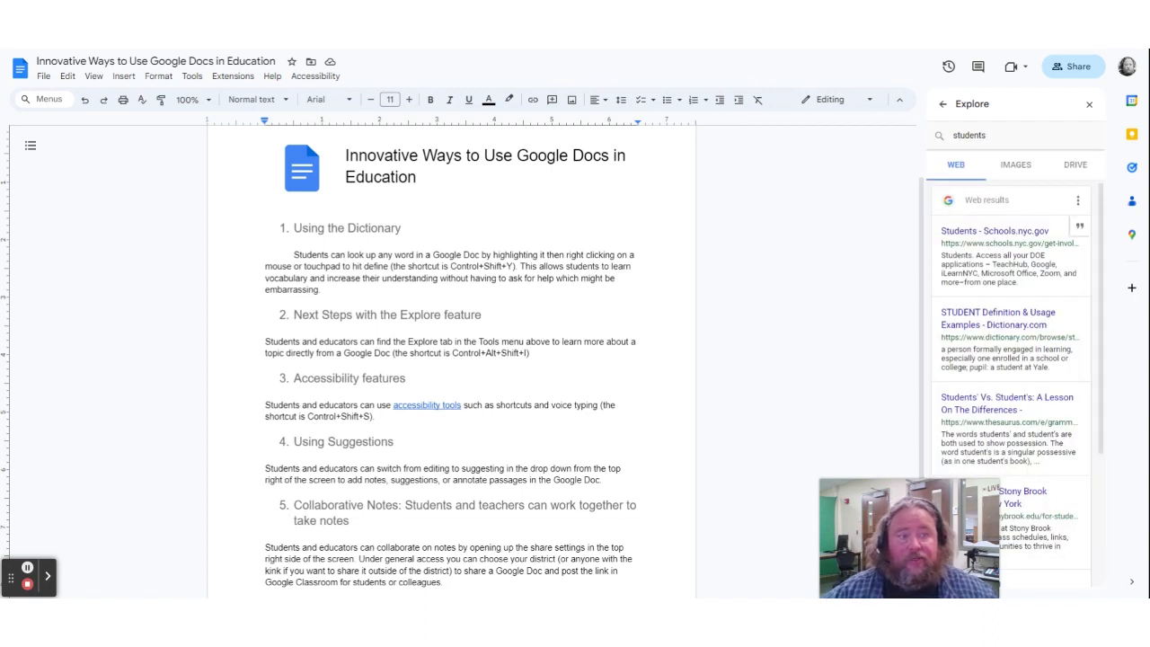
Step: Review the web, image and Drive results for "students", then close Explore
{"action": "scroll", "coordinate": [1015, 377], "scroll_direction": "down", "scroll_amount": 2}
{"action": "scroll", "coordinate": [1015, 377], "scroll_direction": "up", "scroll_amount": 2}
{"action": "left_click", "coordinate": [1017, 166]}
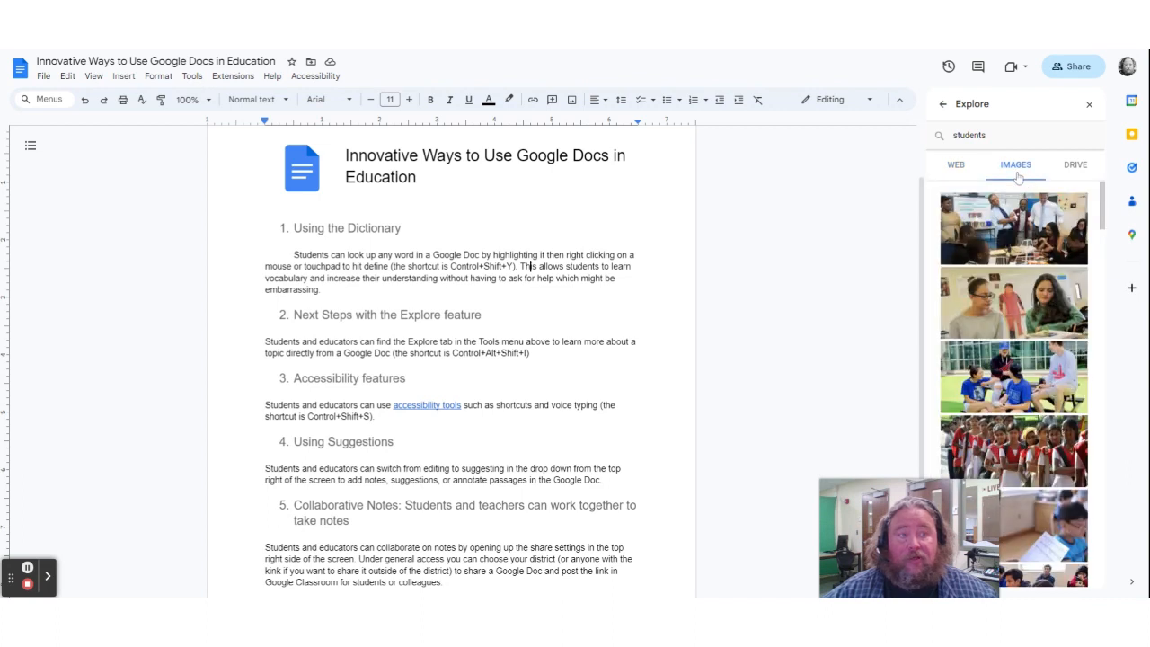
{"action": "left_click", "coordinate": [1077, 171]}
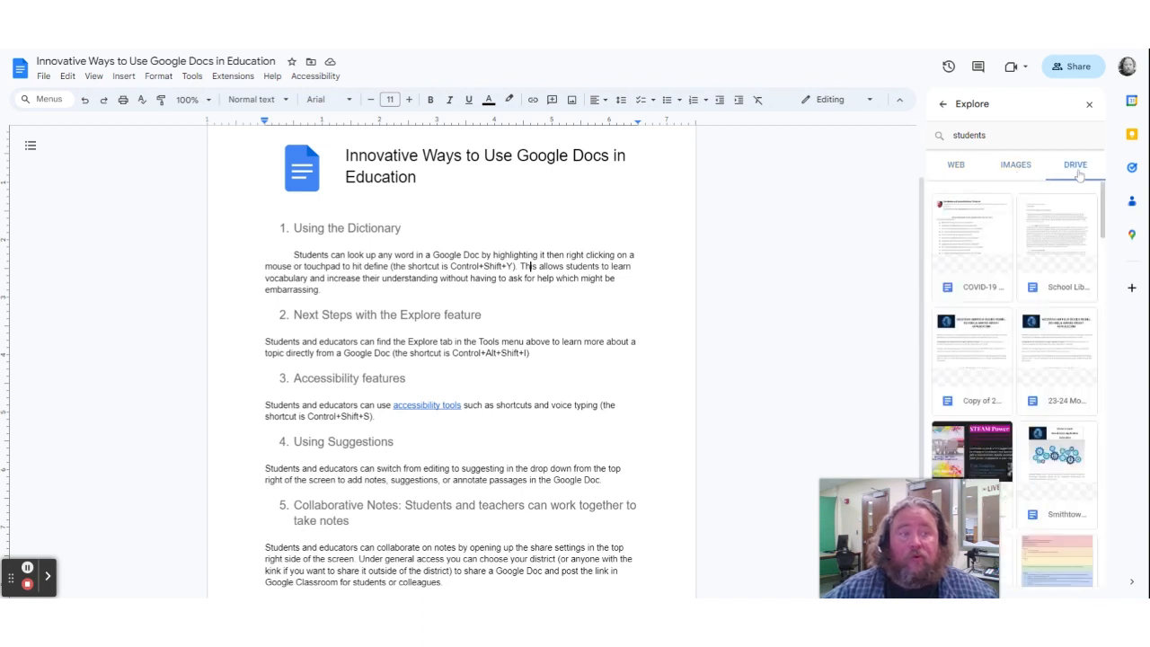
{"action": "left_click", "coordinate": [1089, 105]}
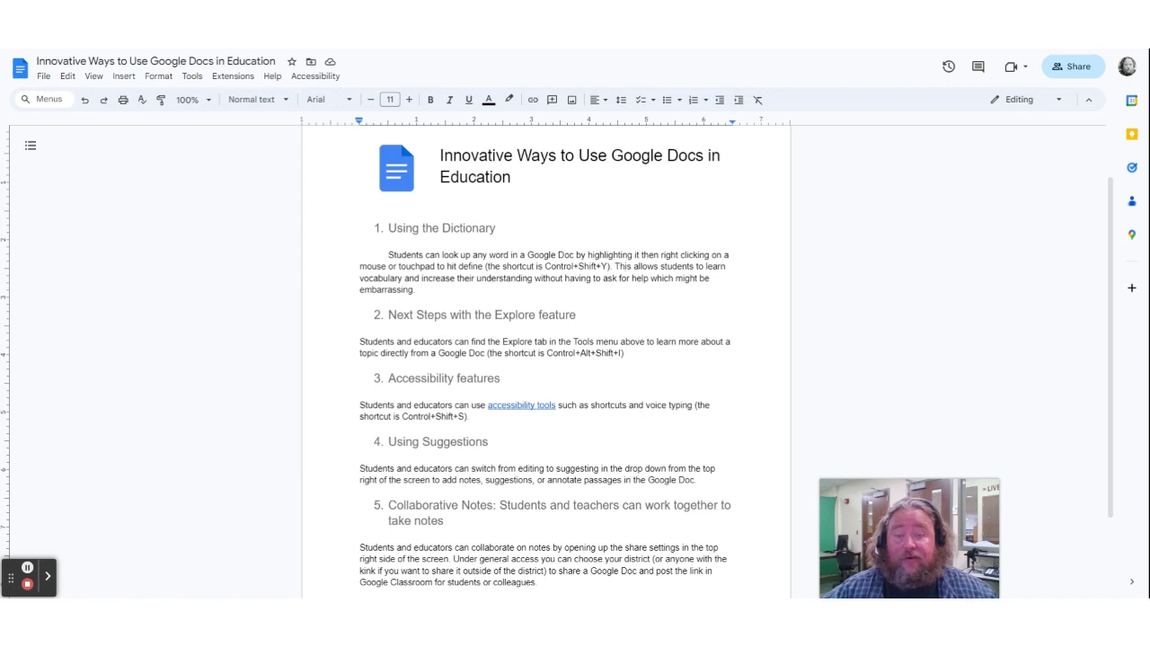
Step: Voice-type under Accessibility features: "It's going to hit allow microphone so now I could actually talk and it will actually write for me which is fantastic!"
{"action": "left_click", "coordinate": [665, 421]}
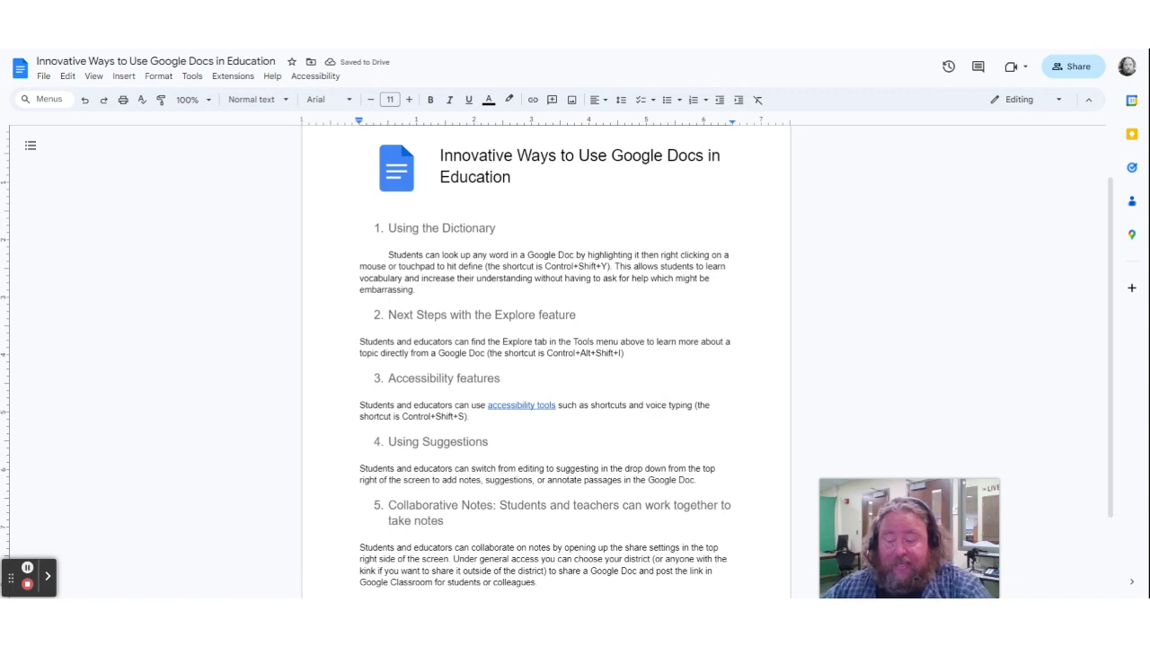
{"action": "key", "text": "ctrl+shift+s"}
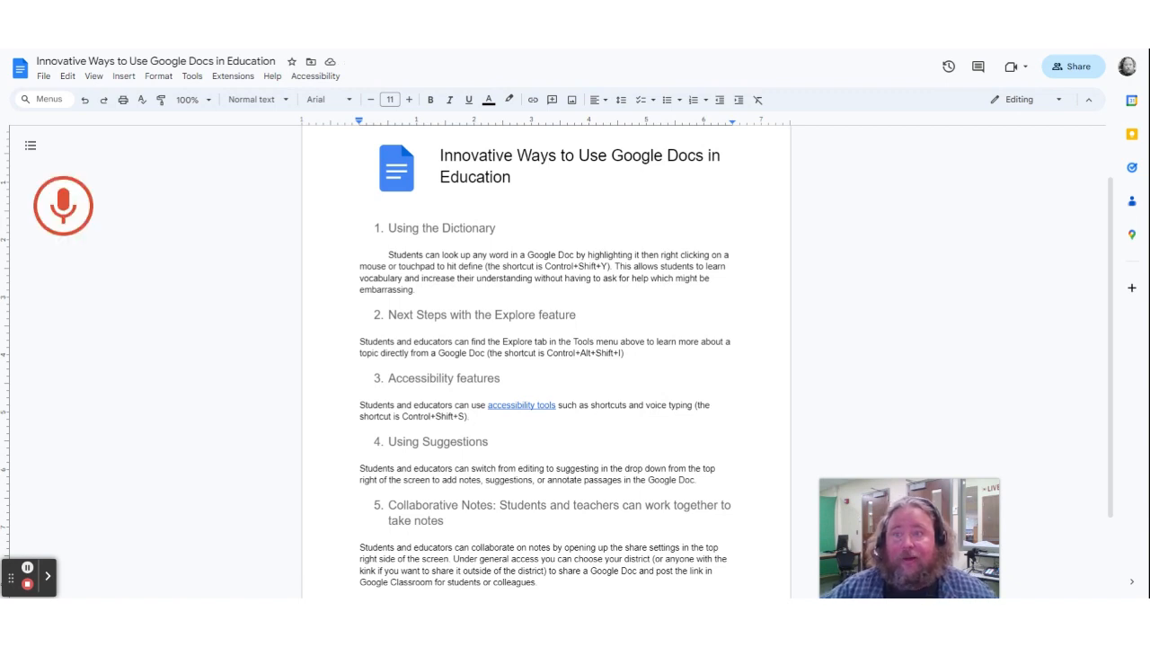
{"action": "left_click", "coordinate": [61, 208]}
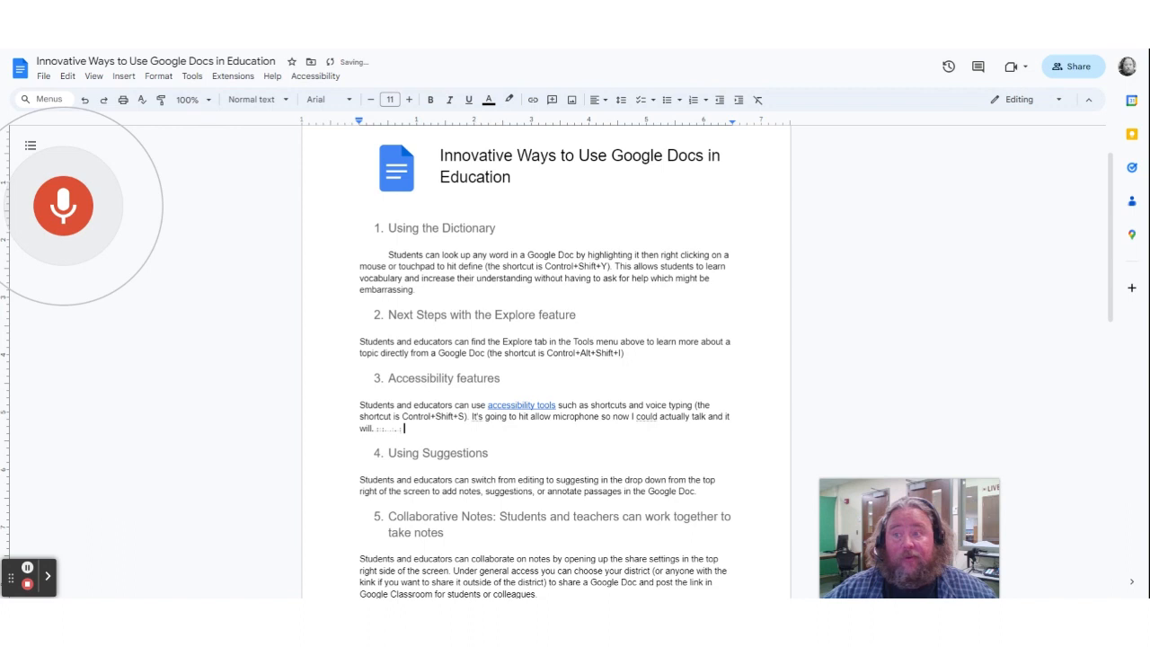
{"action": "left_click", "coordinate": [62, 205]}
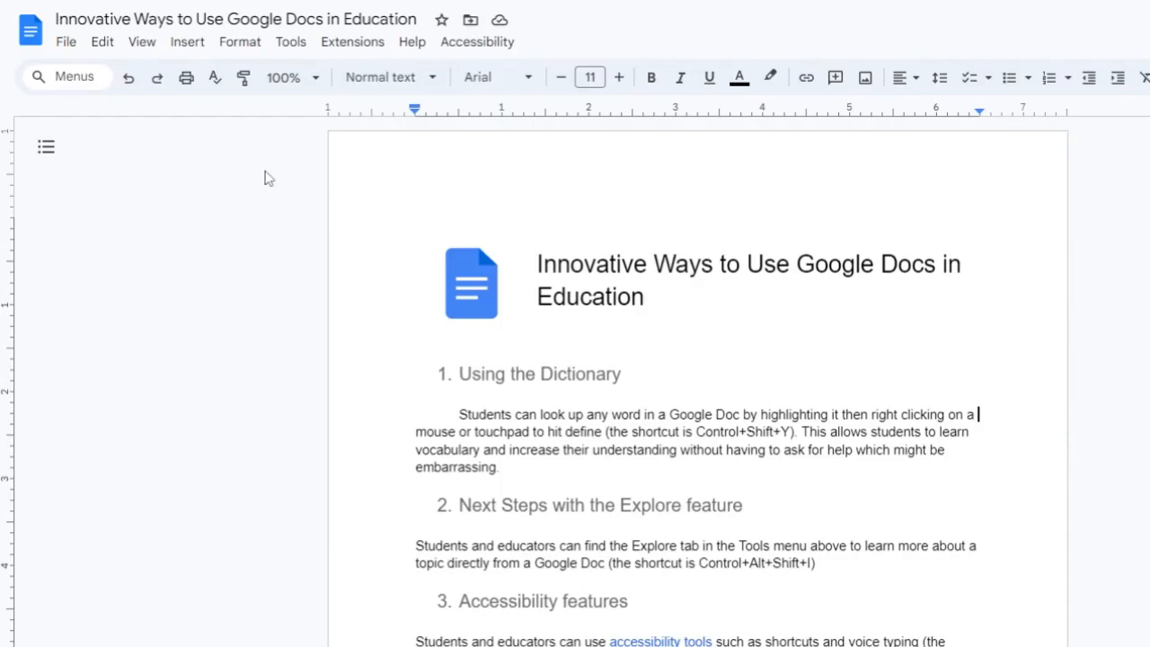
{"action": "left_click", "coordinate": [290, 47]}
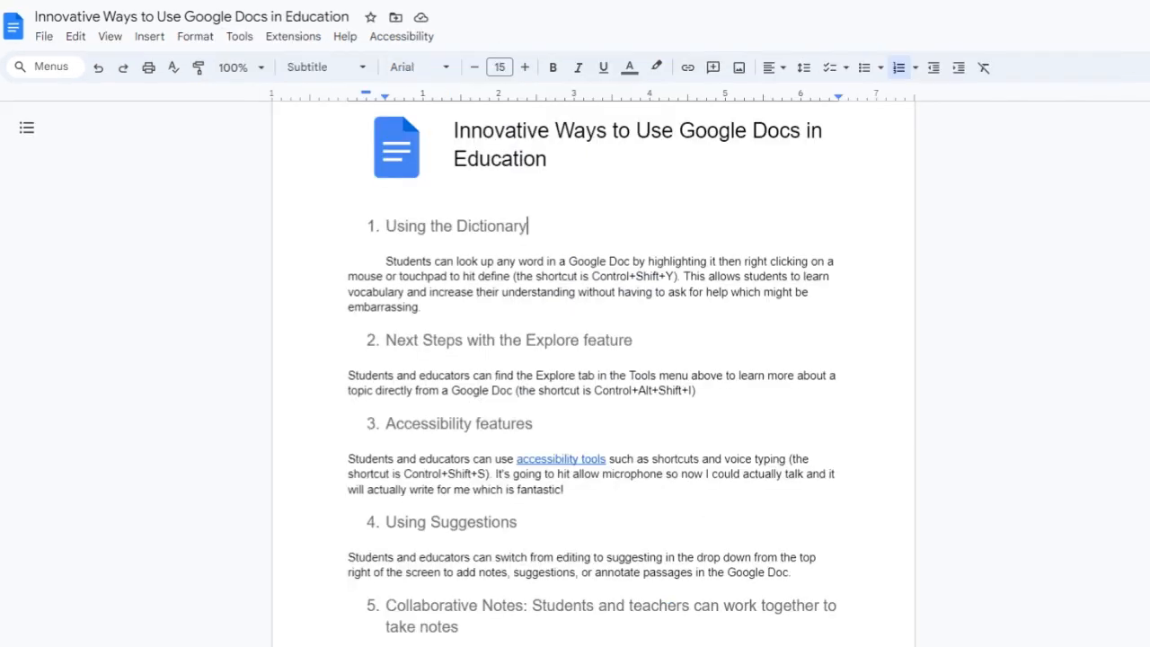
Step: Add the comment "this is an idea" to the word "suggesting" in the Using Suggestions paragraph
{"action": "left_click_drag", "start_coordinate": [607, 557], "coordinate": [661, 558]}
{"action": "right_click", "coordinate": [674, 559]}
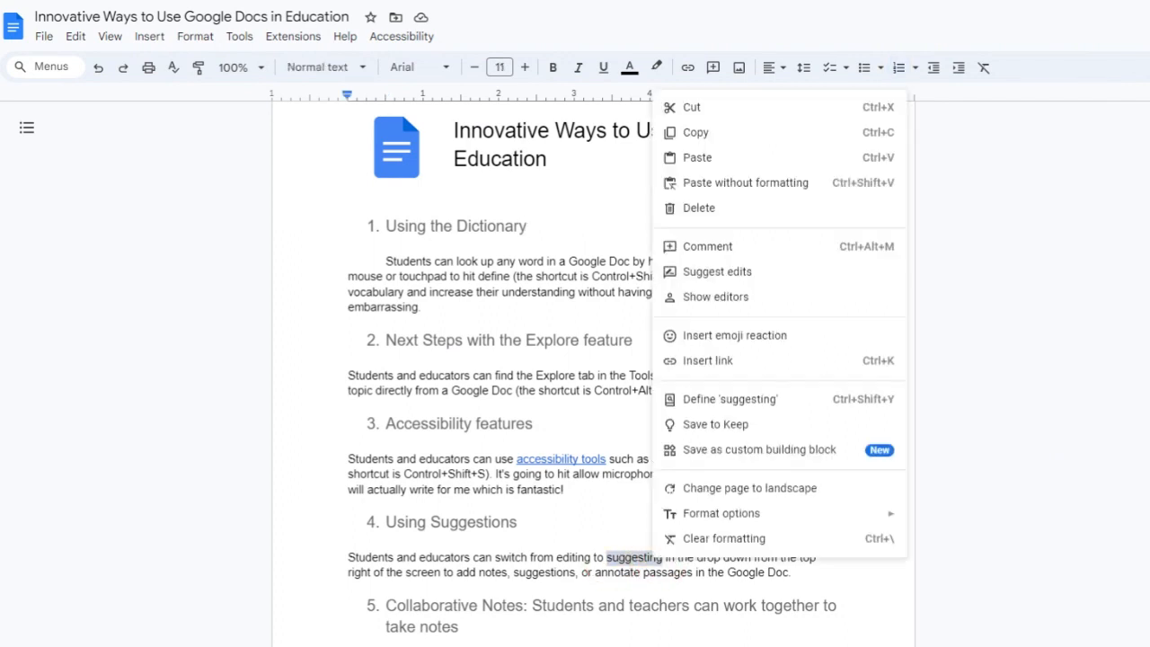
{"action": "left_click", "coordinate": [726, 258]}
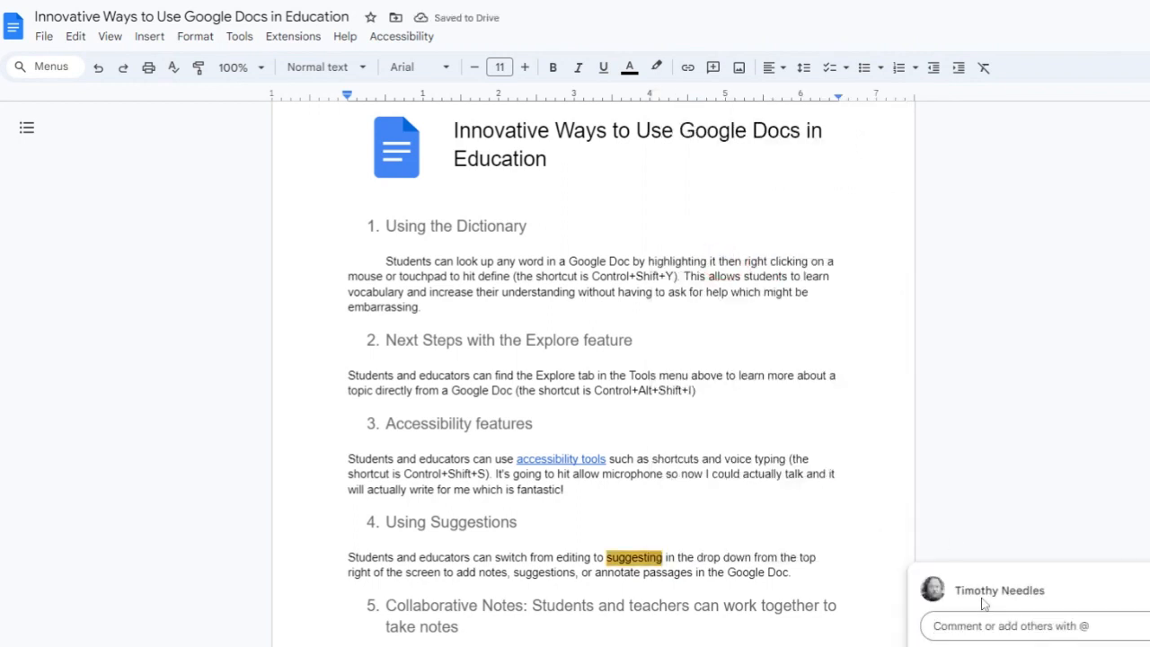
{"action": "mouse_move", "coordinate": [982, 603]}
{"action": "type", "text": "this"}
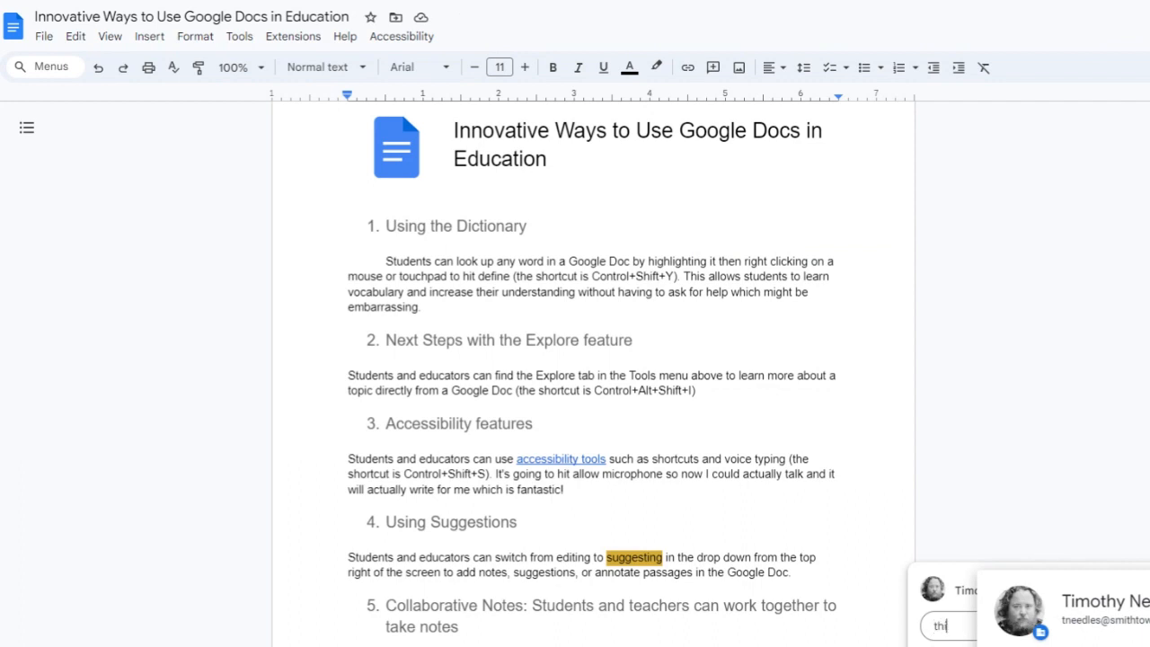
{"action": "type", "text": " is an idea"}
{"action": "left_click", "coordinate": [949, 624]}
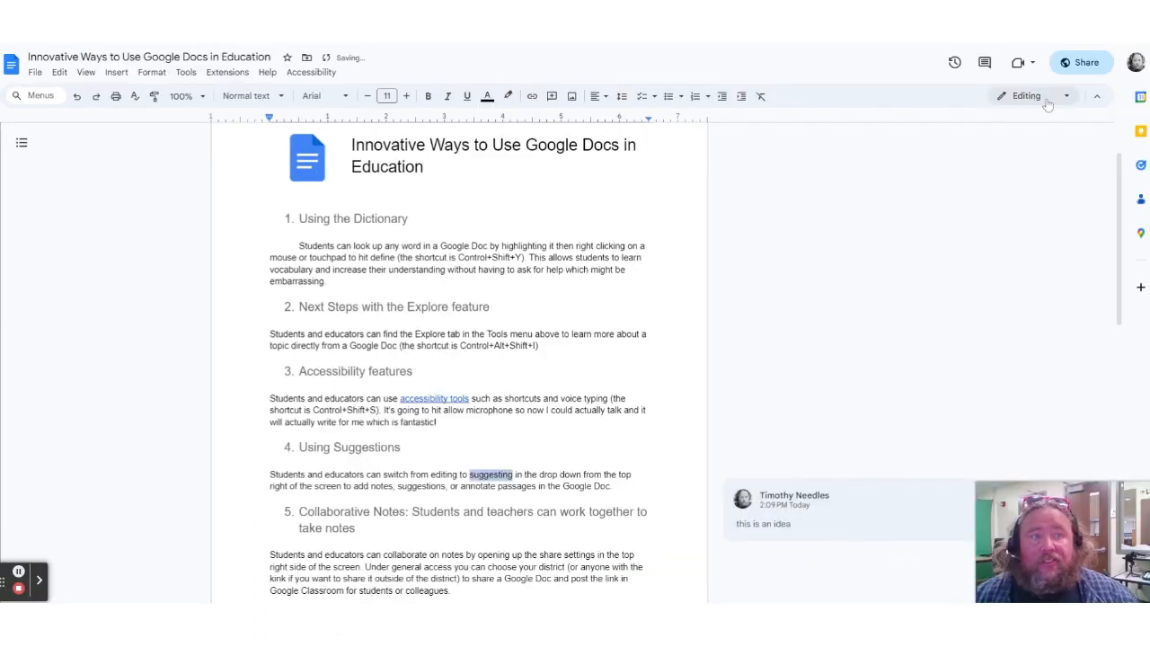
Step: Switch the document to Suggesting mode and suggest adding "in Google Docs" to the "Accessibility features" heading
{"action": "left_click", "coordinate": [1048, 97]}
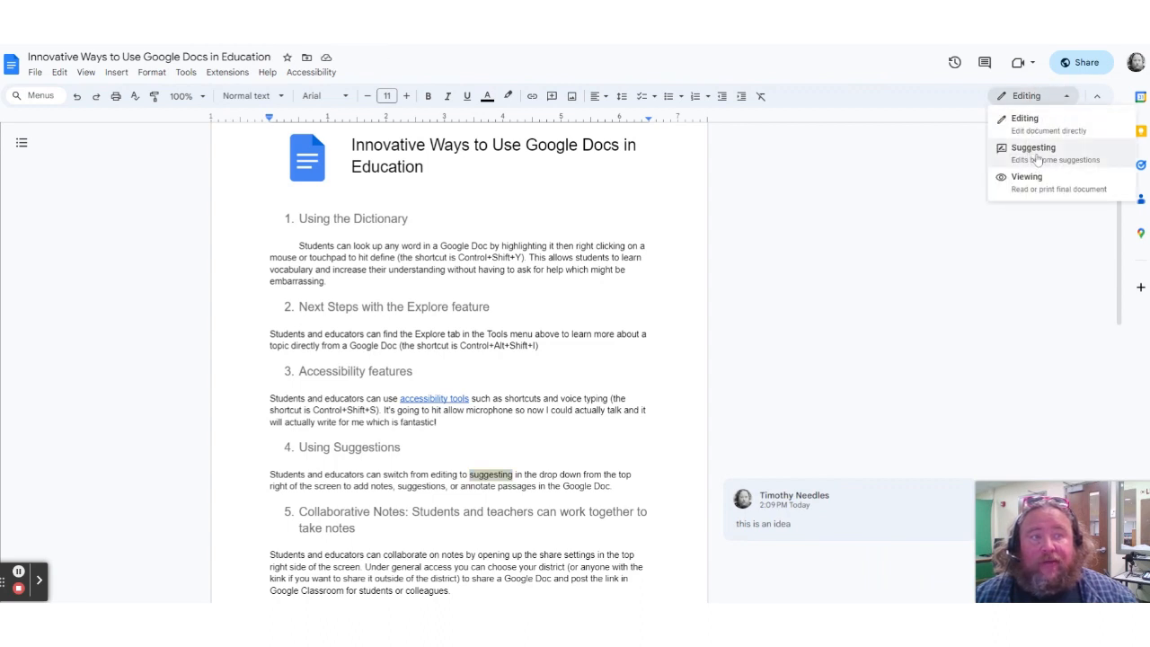
{"action": "left_click", "coordinate": [1036, 157]}
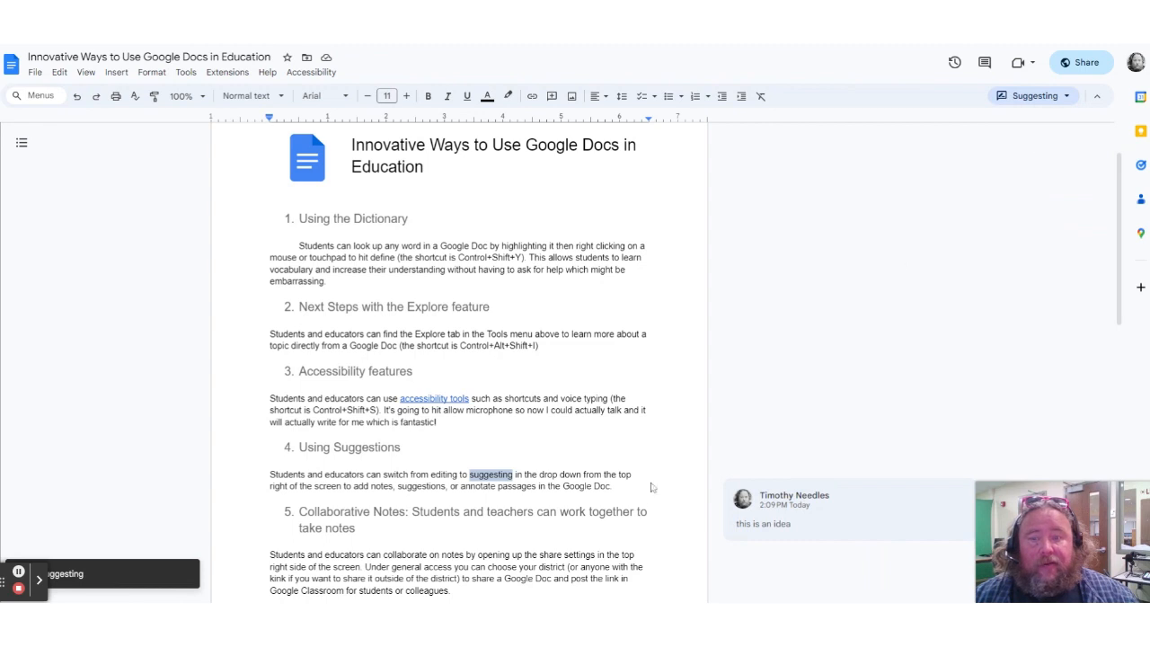
{"action": "left_click", "coordinate": [449, 375]}
{"action": "type", "text": "in Google Docs"}
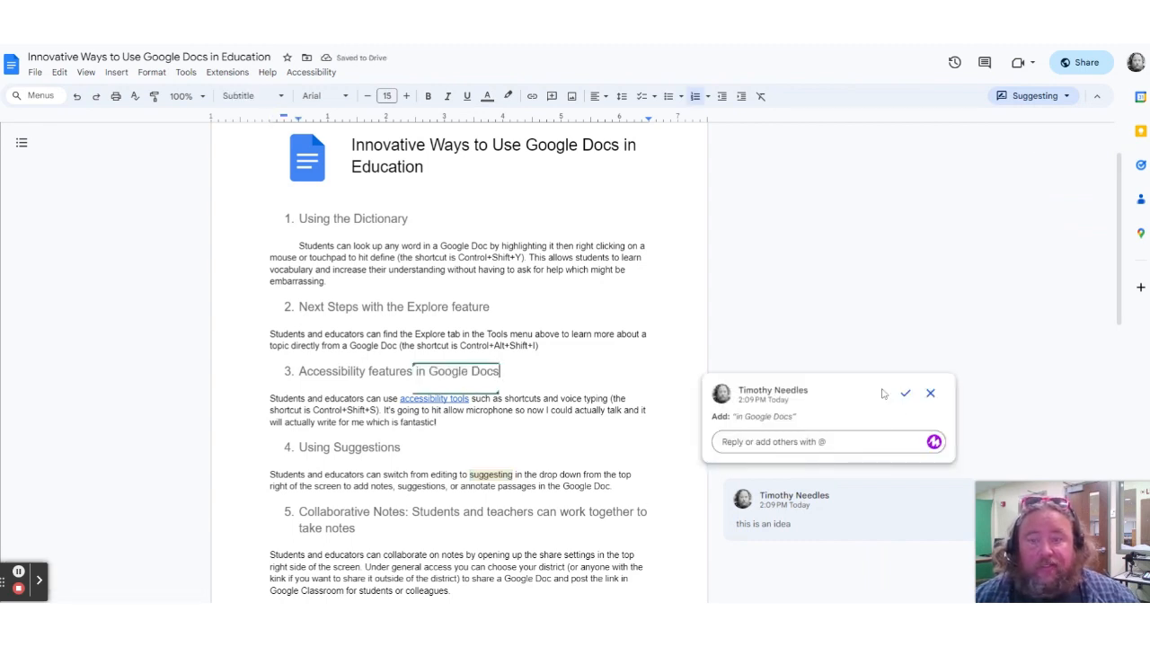
{"action": "mouse_move", "coordinate": [883, 393]}
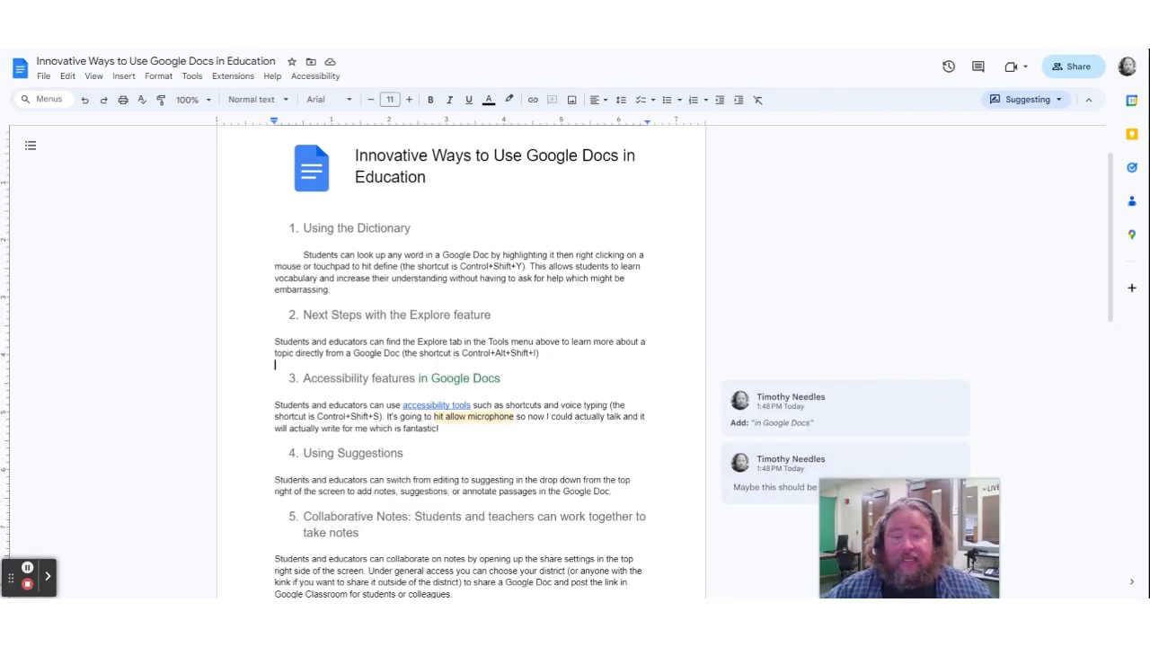
Step: Reject the suggested heading addition "in Google Docs" and resolve the comment on "hit allow microphone"
{"action": "left_click", "coordinate": [944, 400]}
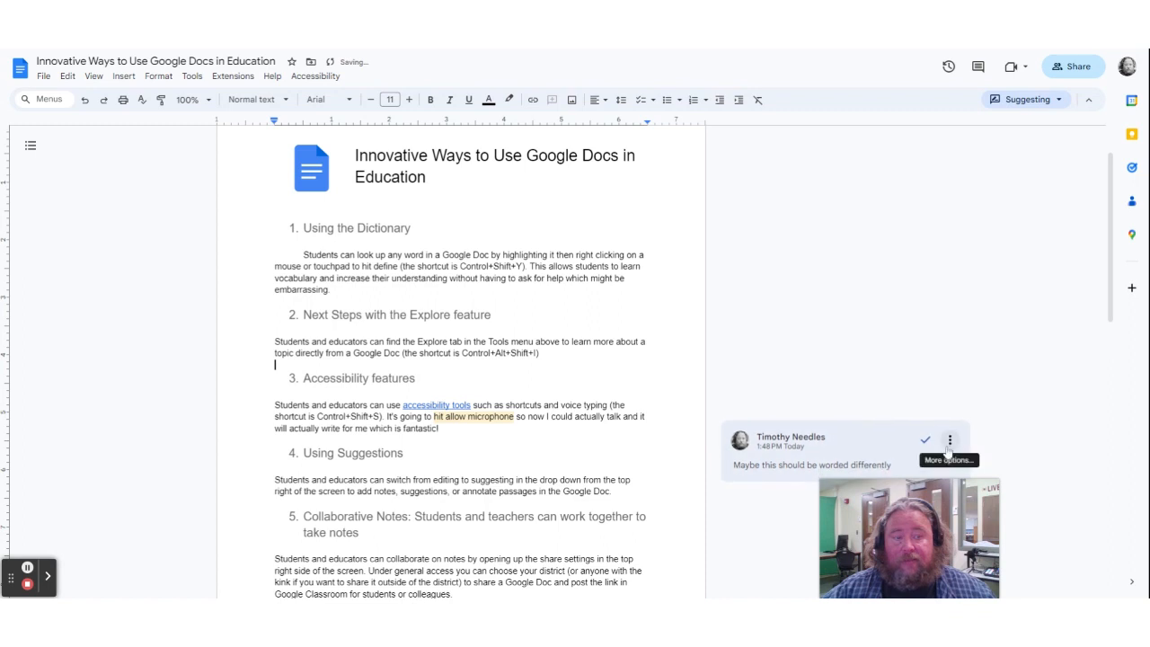
{"action": "left_click", "coordinate": [950, 440]}
{"action": "left_click", "coordinate": [927, 441]}
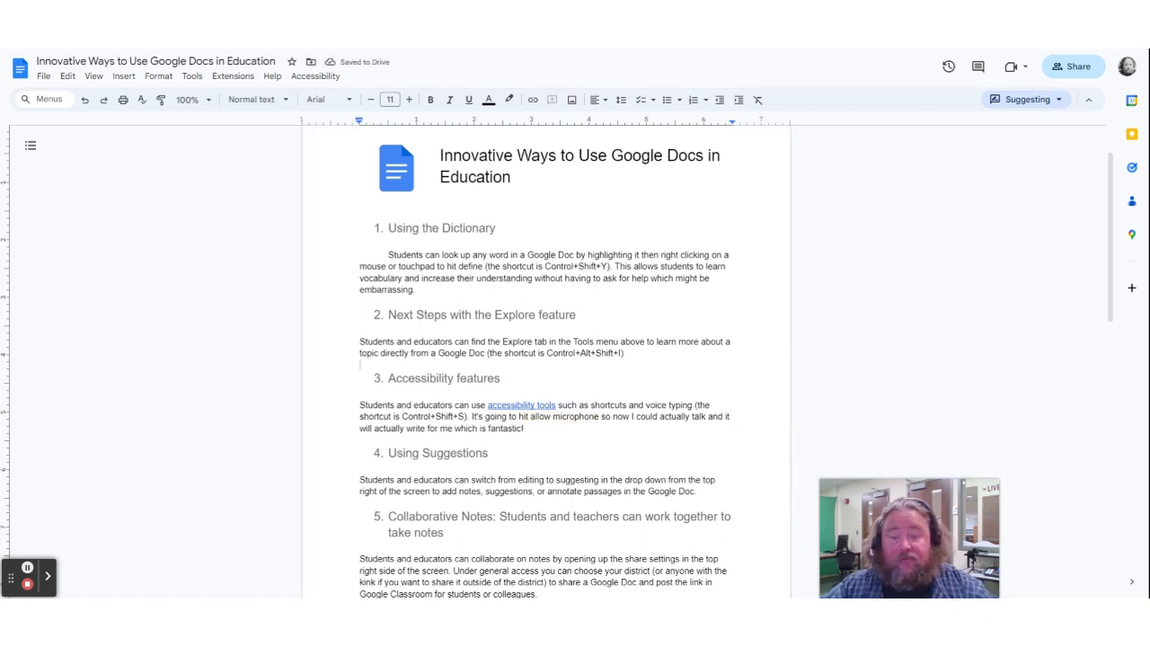
Step: Set the document's general access to Smithtown Central School District and copy the sharing link
{"action": "left_click", "coordinate": [1089, 67]}
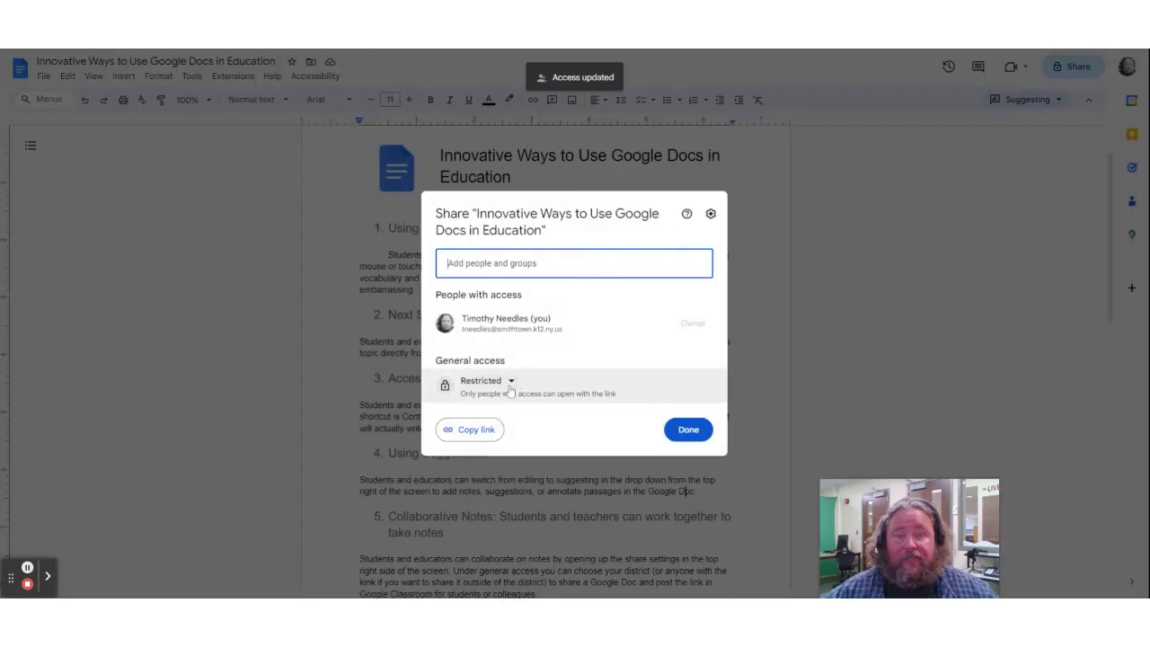
{"action": "left_click", "coordinate": [509, 384]}
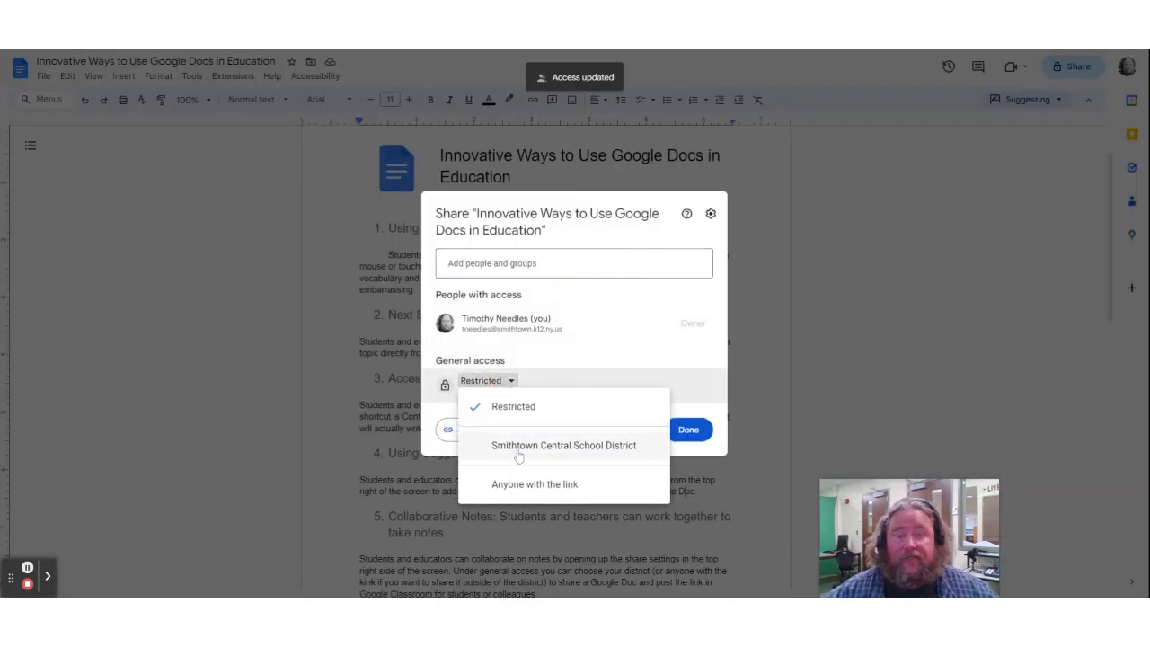
{"action": "left_click", "coordinate": [518, 453]}
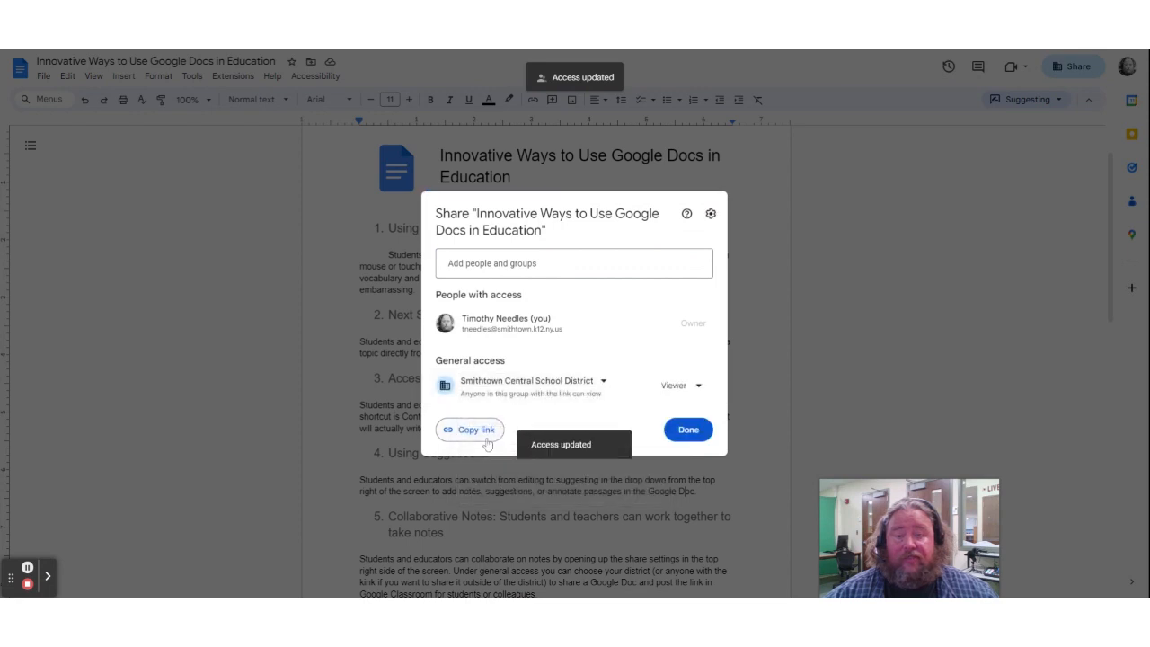
{"action": "left_click", "coordinate": [485, 432]}
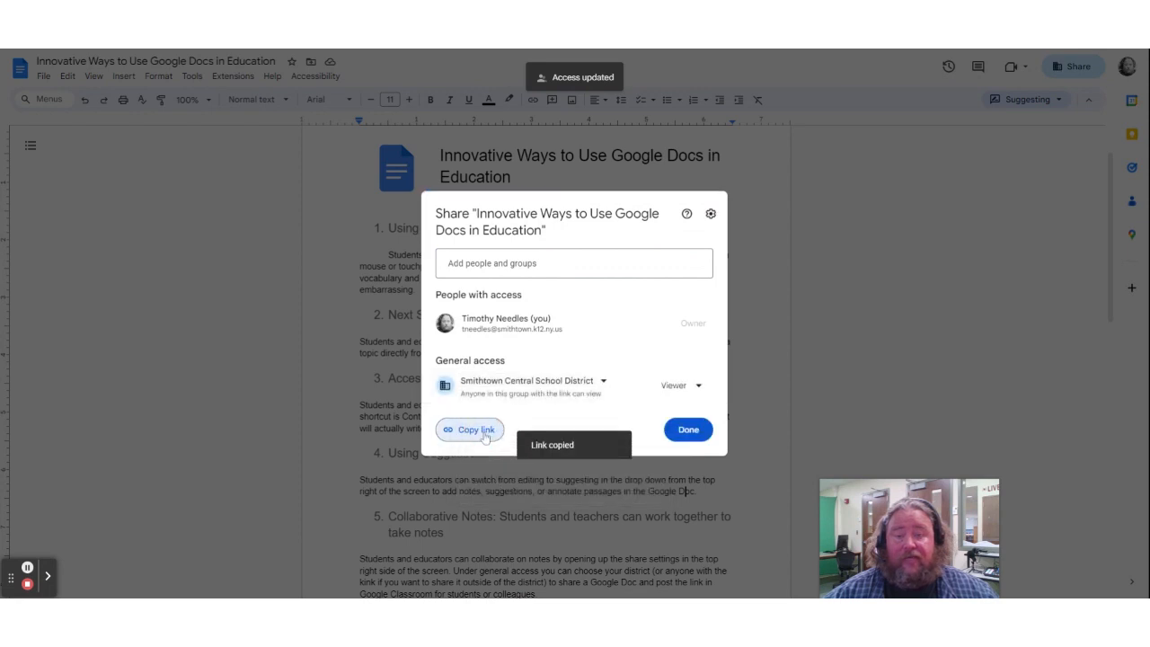
{"action": "left_click", "coordinate": [688, 431]}
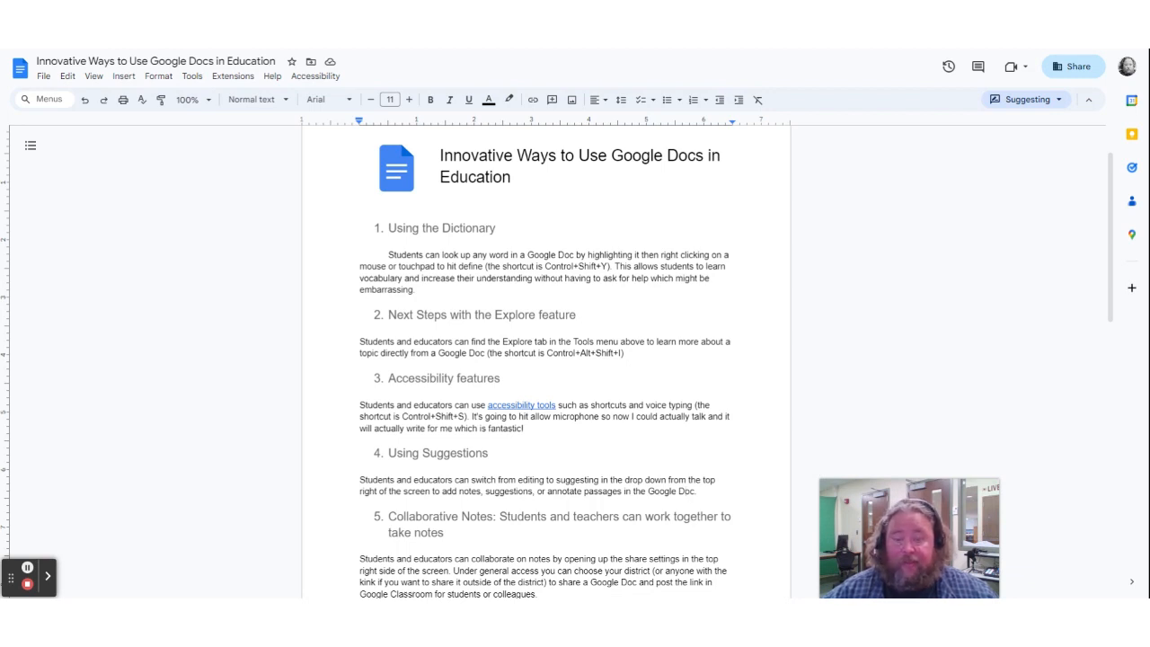
Step: Change the document's general access to Anyone with the link and close the sharing settings
{"action": "scroll", "coordinate": [545, 359], "scroll_direction": "down", "scroll_amount": 1}
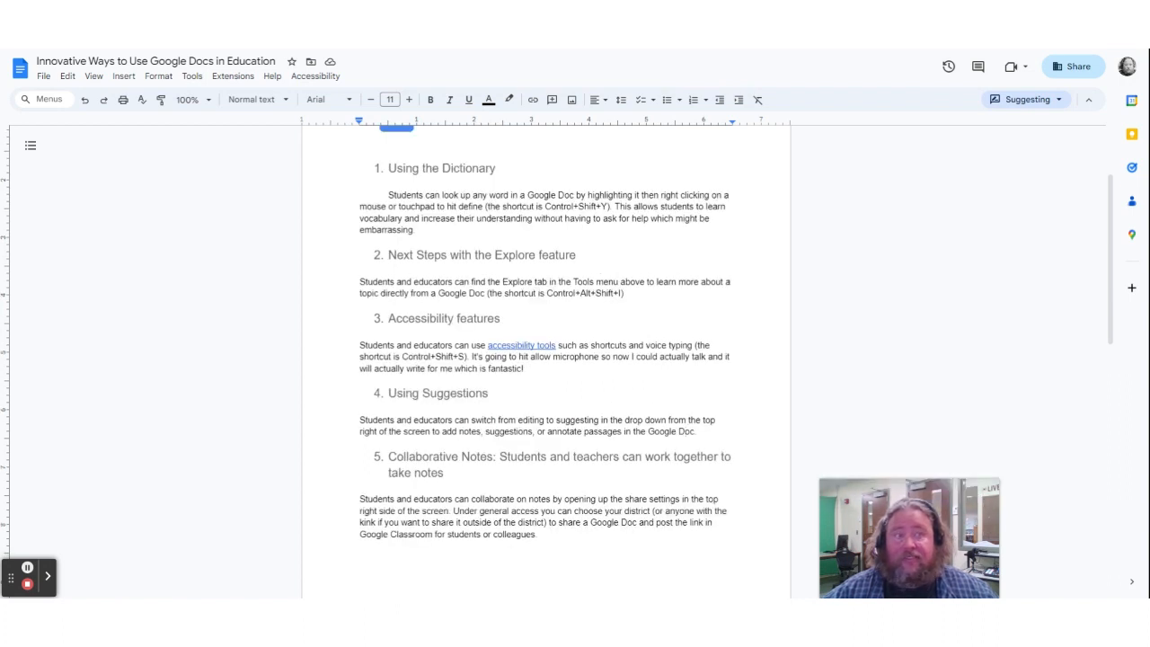
{"action": "left_click", "coordinate": [1076, 72]}
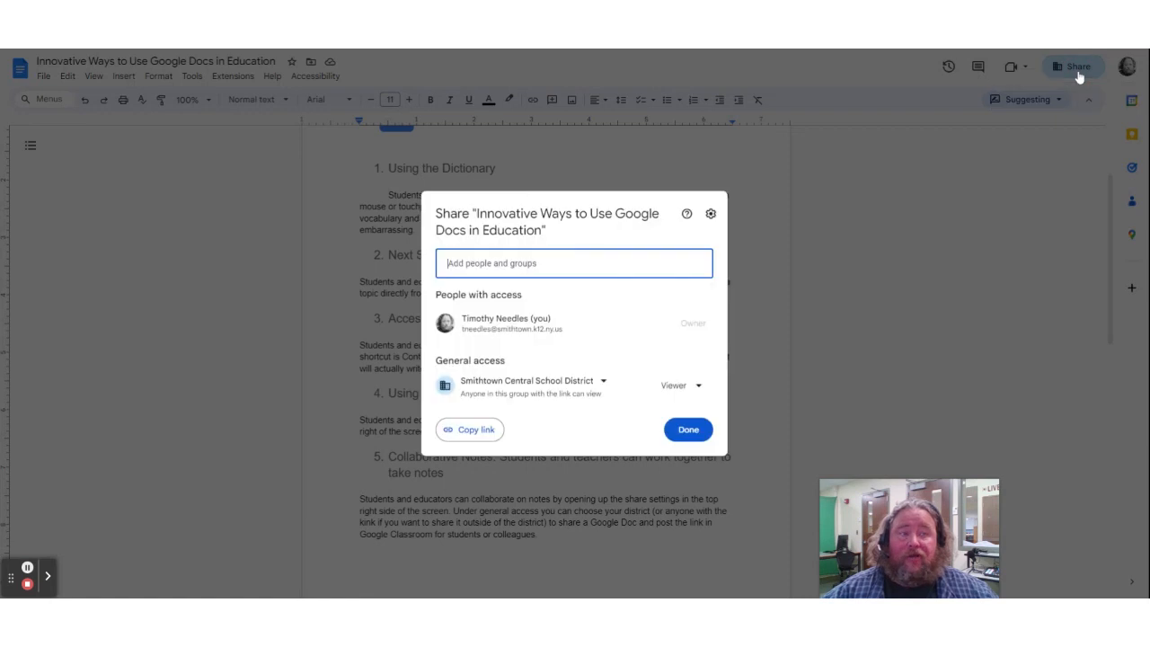
{"action": "left_click", "coordinate": [571, 385]}
{"action": "left_click", "coordinate": [558, 486]}
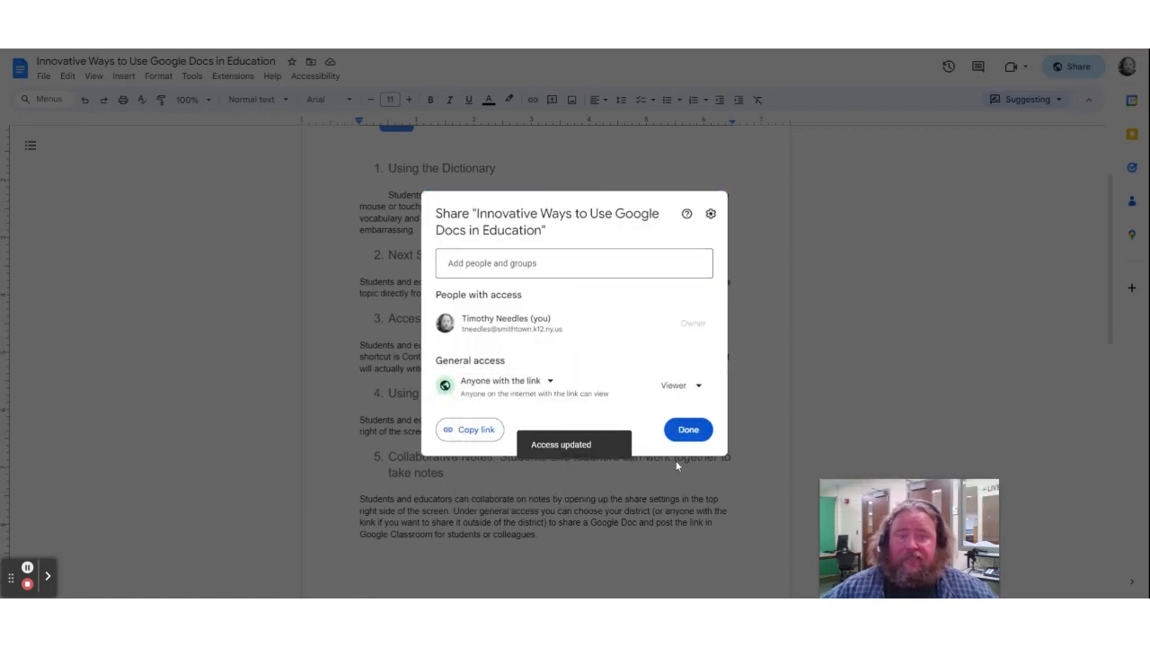
{"action": "left_click", "coordinate": [684, 431]}
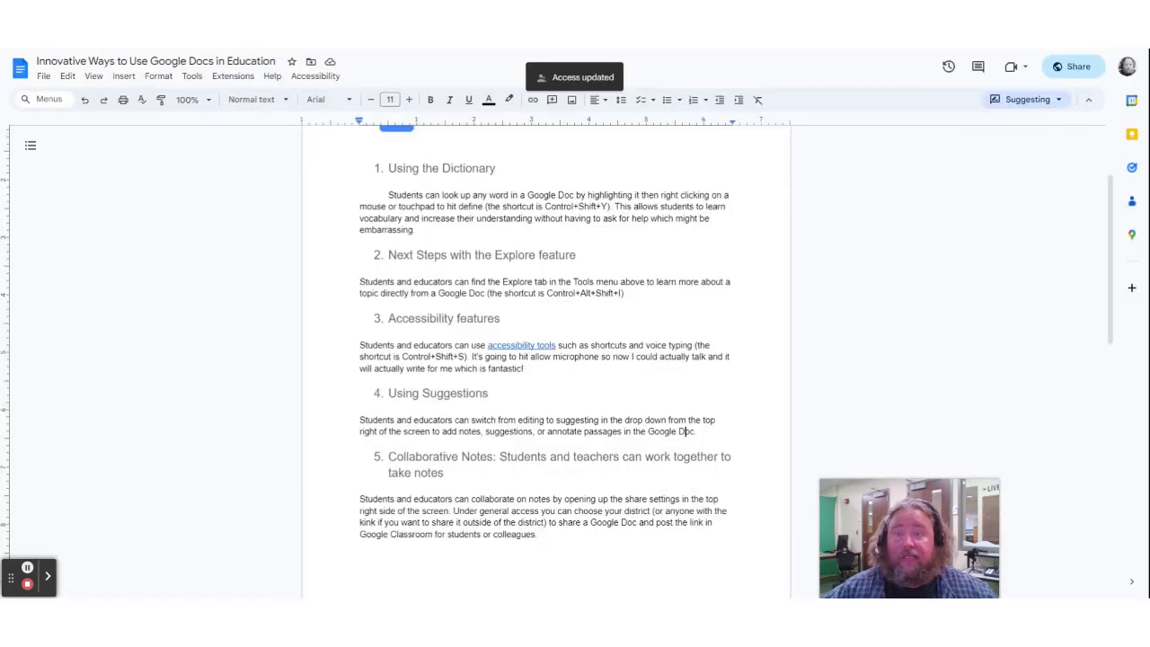
{"action": "scroll", "coordinate": [682, 431], "scroll_direction": "up", "scroll_amount": 1}
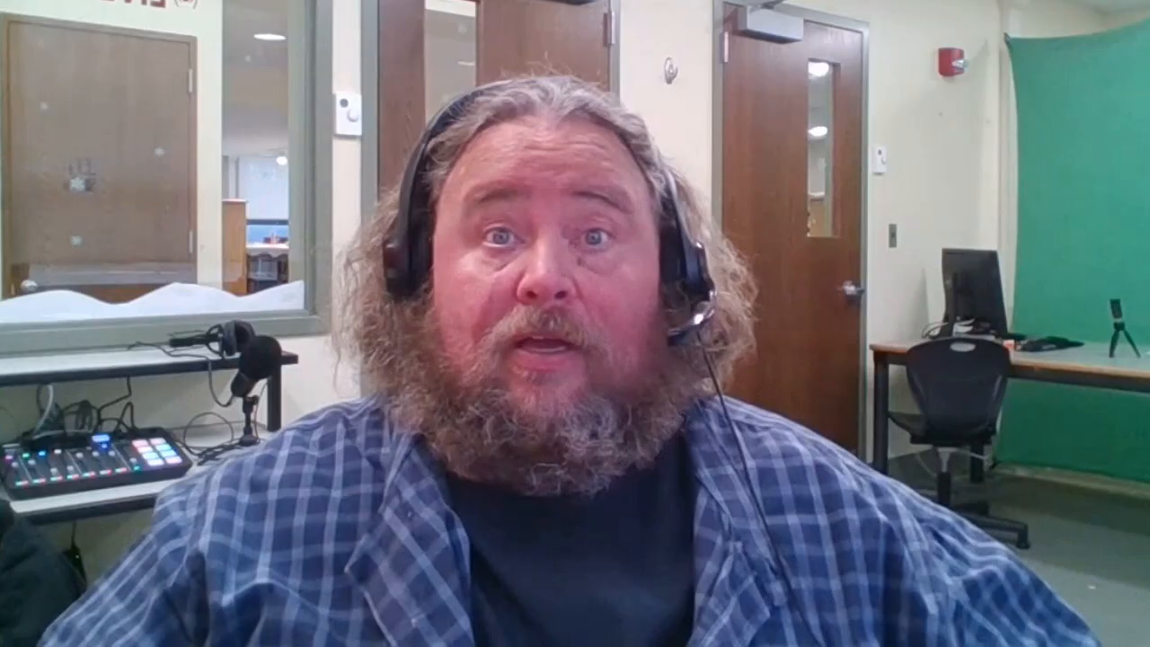